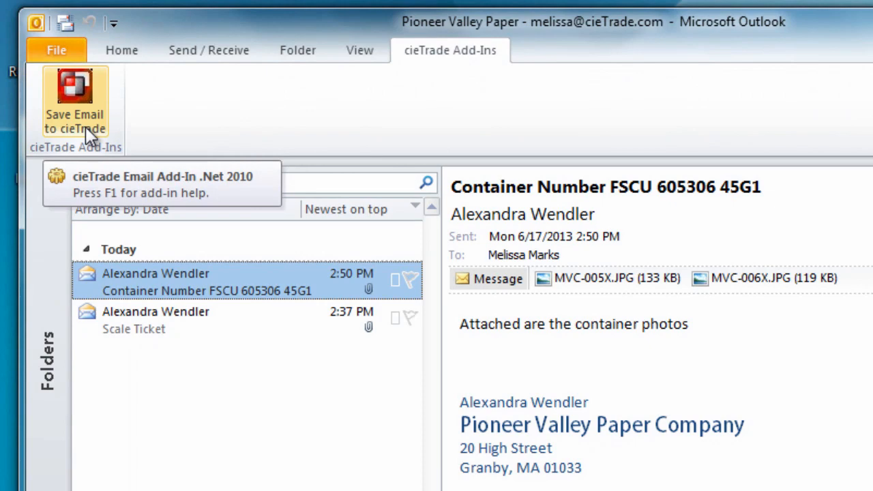
Start saving the container email to cieTrade in the Worksheet folder, with worksheet number 74212.
{"action": "left_click", "coordinate": [86, 126]}
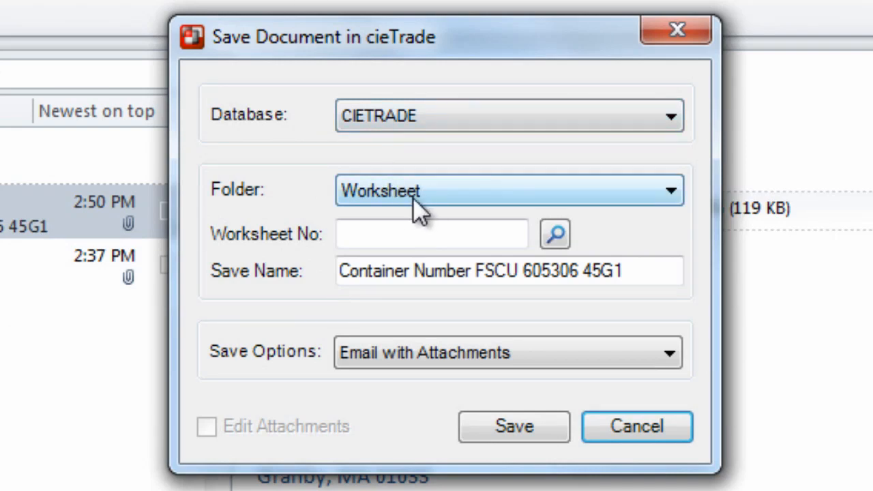
{"action": "left_click", "coordinate": [671, 196]}
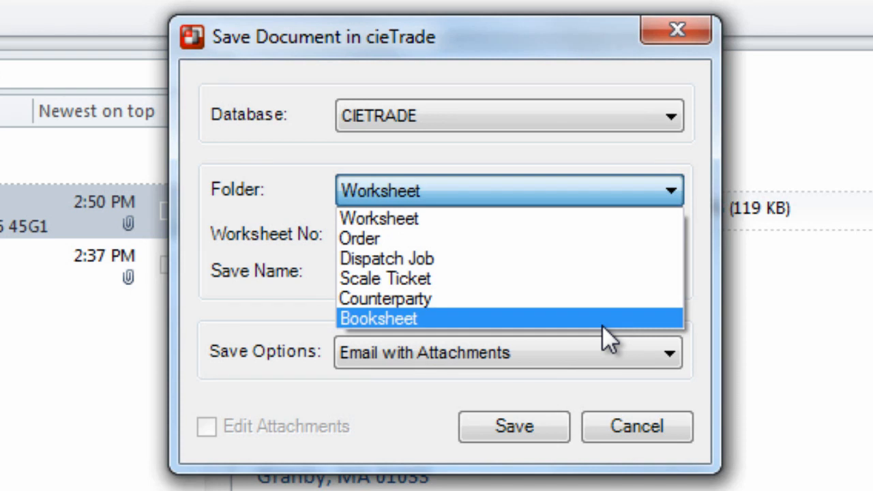
{"action": "left_click", "coordinate": [602, 223]}
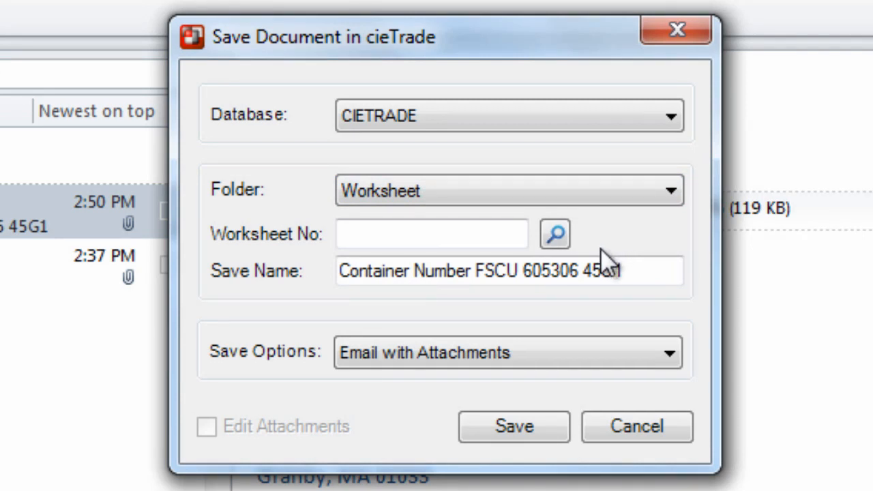
{"action": "left_click", "coordinate": [554, 237]}
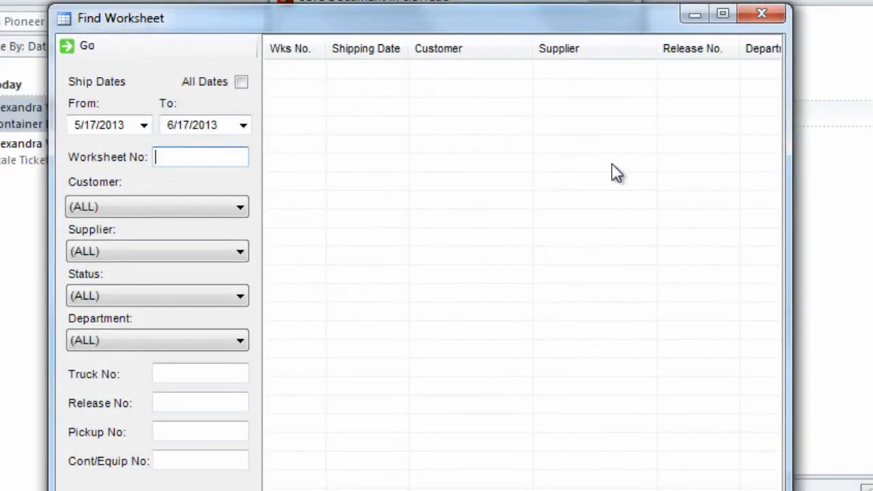
{"action": "left_click", "coordinate": [762, 13]}
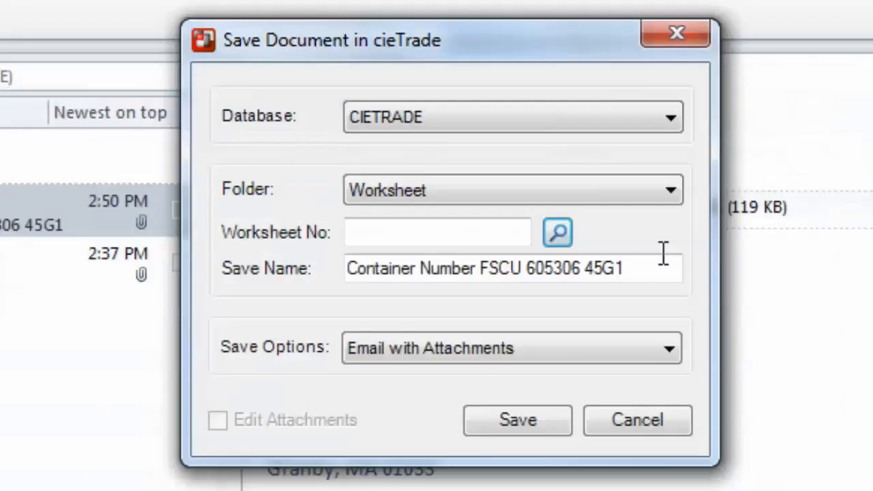
{"action": "left_click", "coordinate": [366, 238]}
{"action": "type", "text": "74212"}
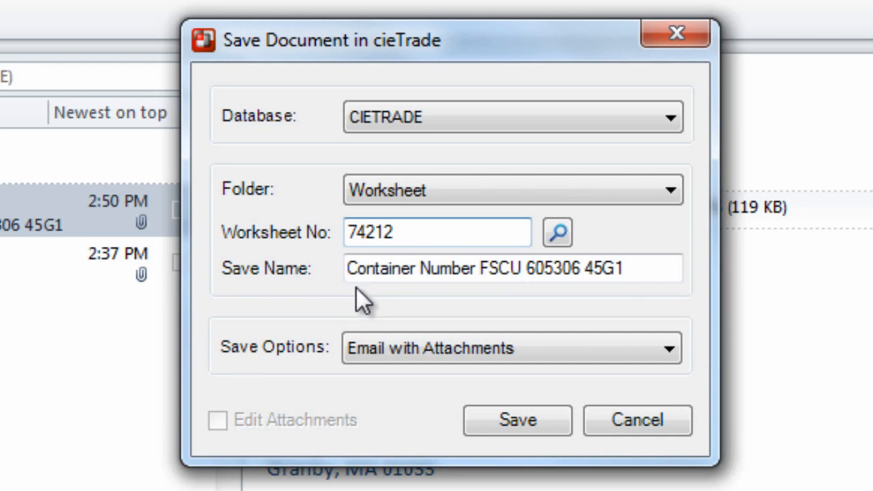
Set the save option to Container Images Only and enable attachment editing.
{"action": "left_click", "coordinate": [670, 354]}
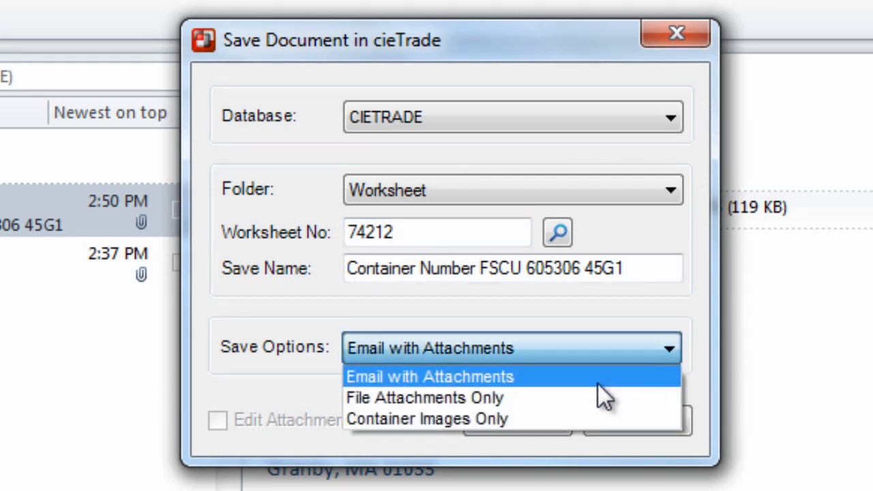
{"action": "left_click", "coordinate": [522, 418]}
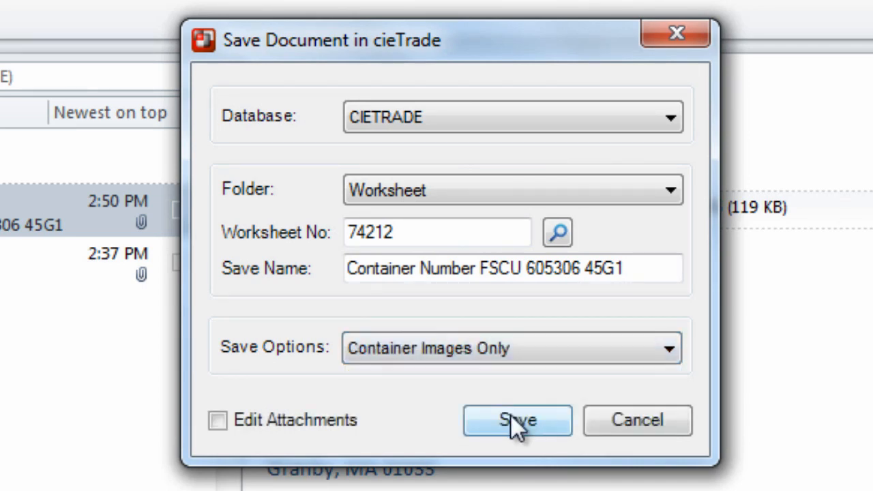
{"action": "left_click", "coordinate": [217, 420]}
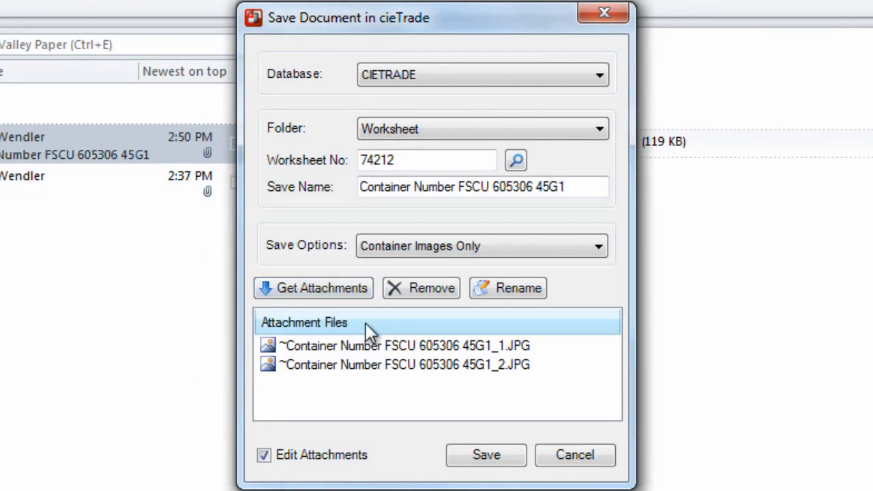
Remove the first container image from the attachment list and retrieve the email's attachments again.
{"action": "left_click", "coordinate": [471, 347]}
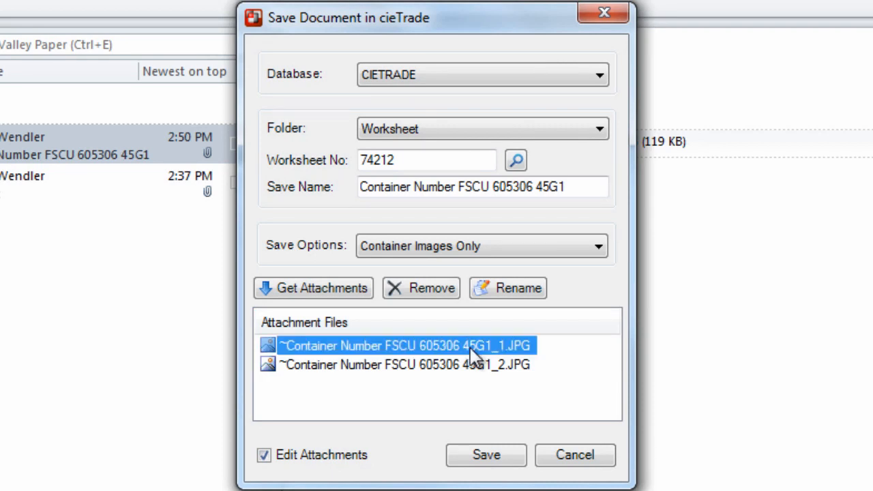
{"action": "left_click", "coordinate": [421, 299]}
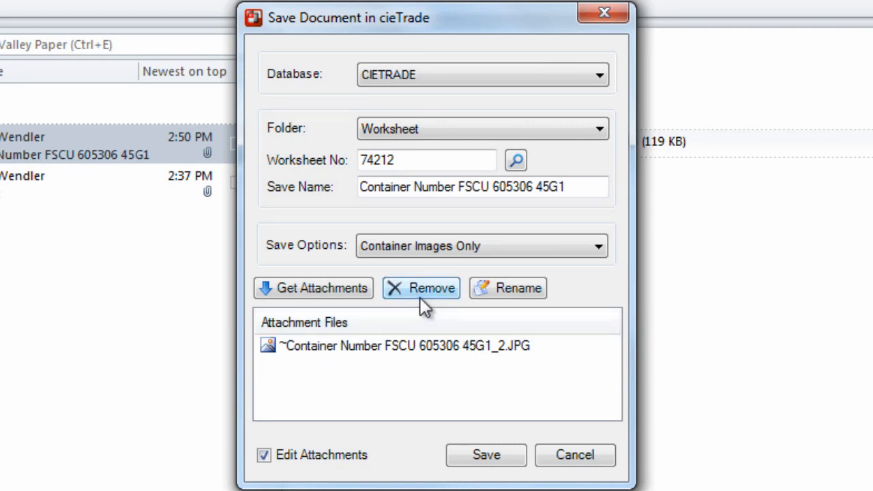
{"action": "left_click", "coordinate": [354, 293]}
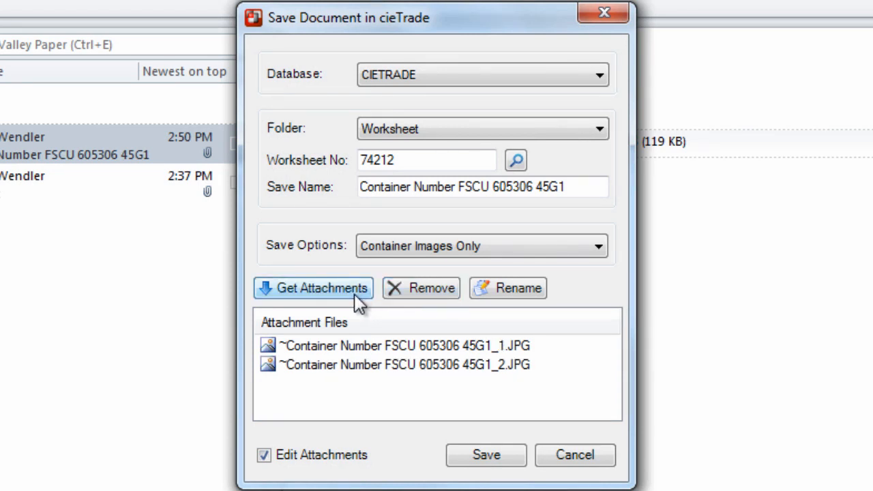
Switch the attachments to their original file names and back to the save name, and save them to the worksheet.
{"action": "left_click", "coordinate": [503, 294]}
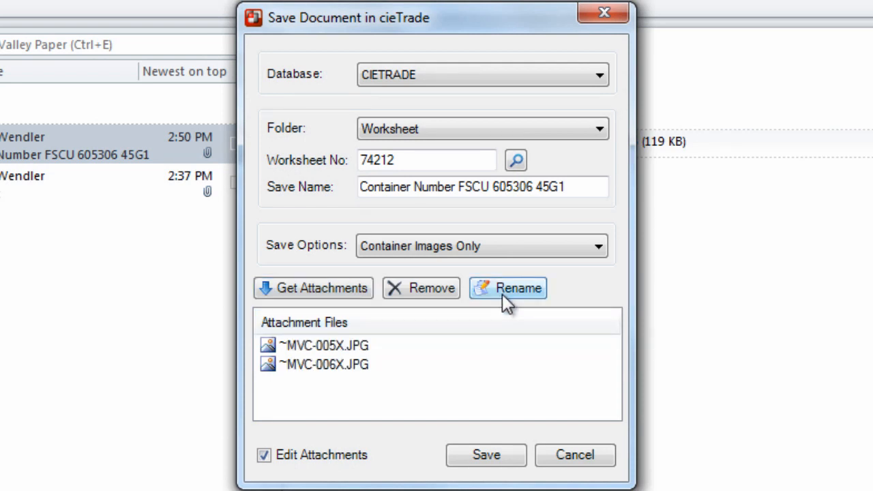
{"action": "left_click", "coordinate": [502, 294]}
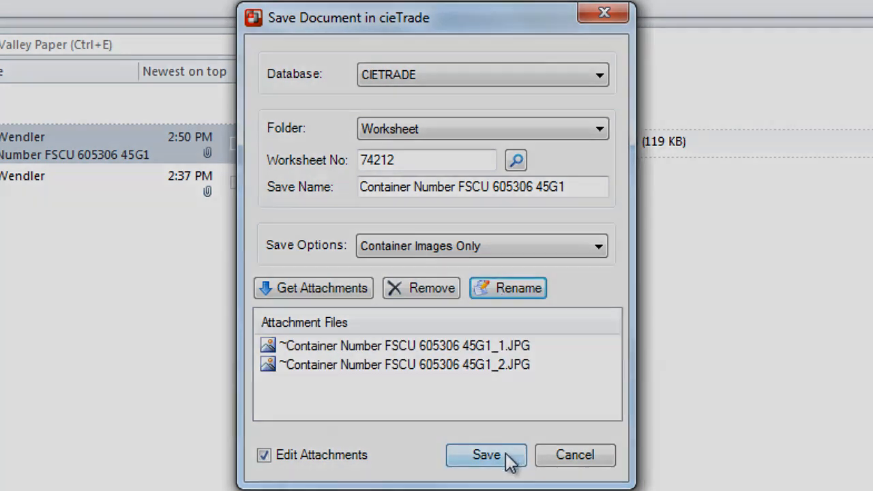
{"action": "left_click", "coordinate": [503, 458]}
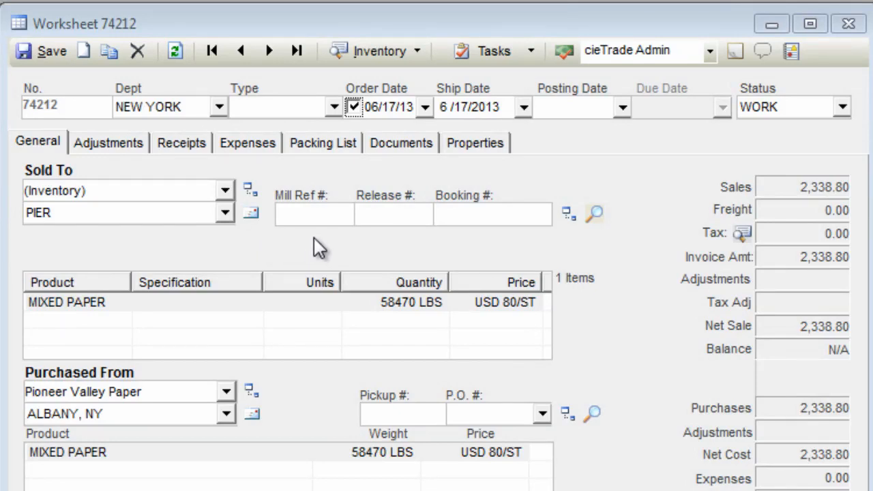
Review both container photos in the attached documents of worksheet 74212, closing each photo after viewing.
{"action": "left_click", "coordinate": [399, 144]}
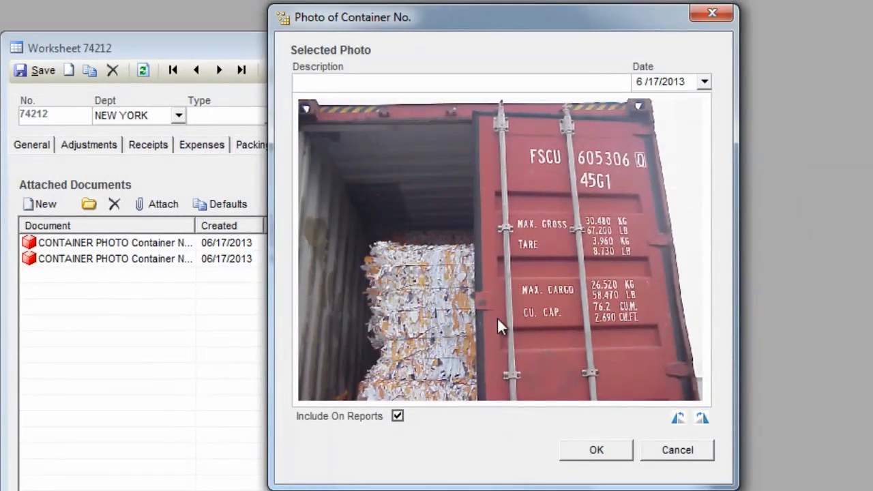
{"action": "left_click", "coordinate": [606, 456]}
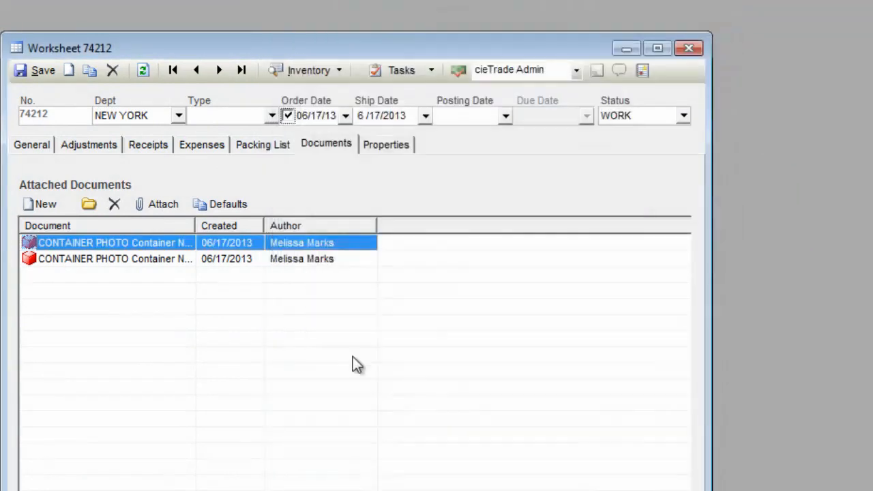
{"action": "double_click", "coordinate": [220, 262]}
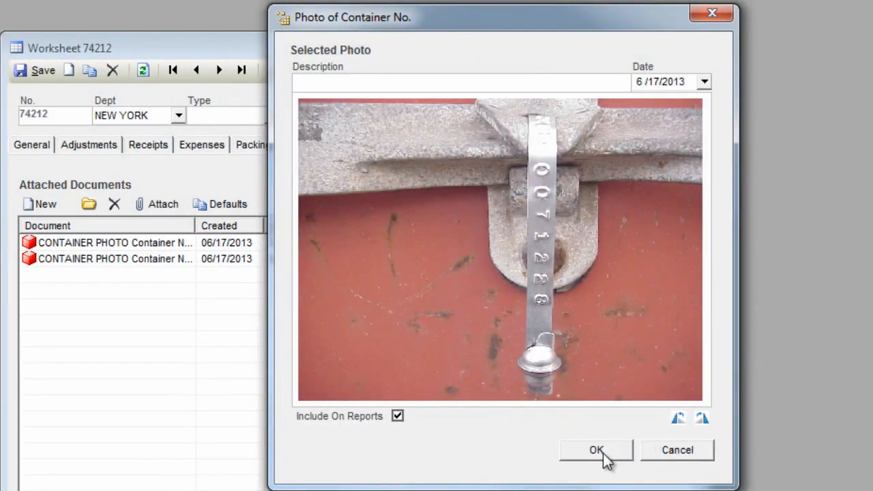
{"action": "left_click", "coordinate": [604, 453]}
{"action": "left_click", "coordinate": [98, 311]}
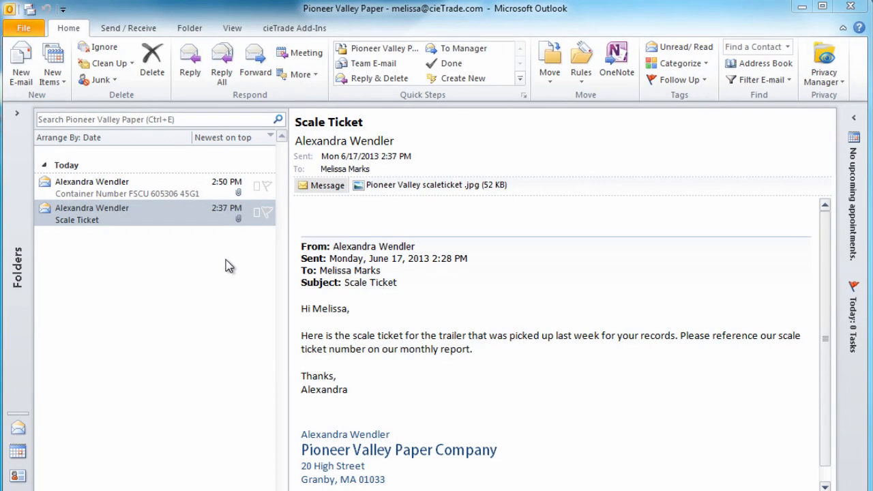
Switch to Outlook and save the Scale Ticket email to cieTrade worksheet 74213 using the Email with Attachments option.
{"action": "left_click", "coordinate": [204, 219]}
{"action": "left_click", "coordinate": [294, 28]}
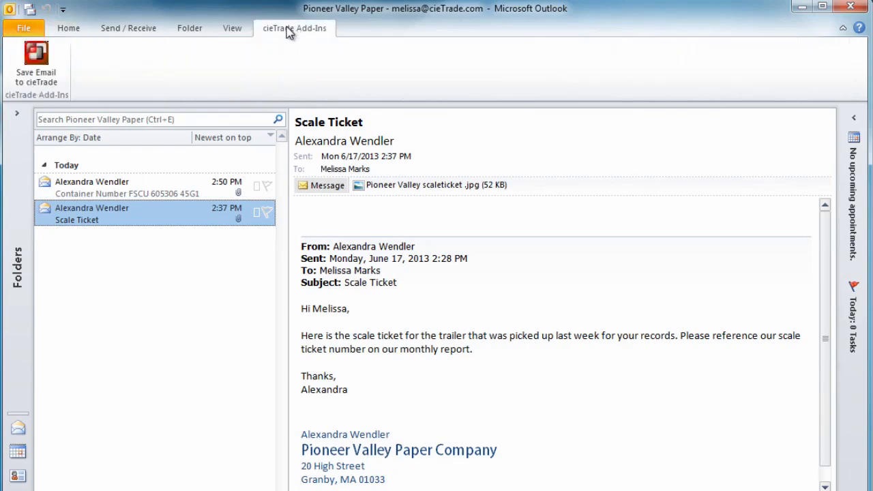
{"action": "left_click", "coordinate": [35, 56]}
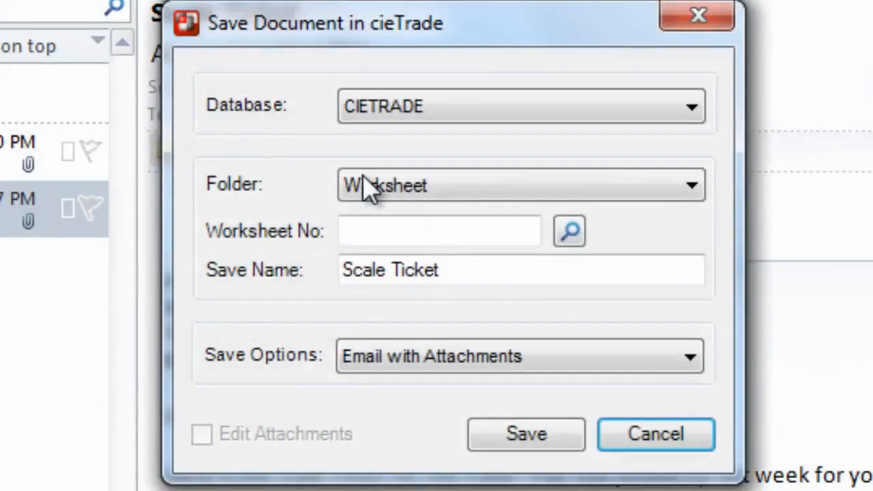
{"action": "left_click", "coordinate": [420, 239]}
{"action": "type", "text": "74213"}
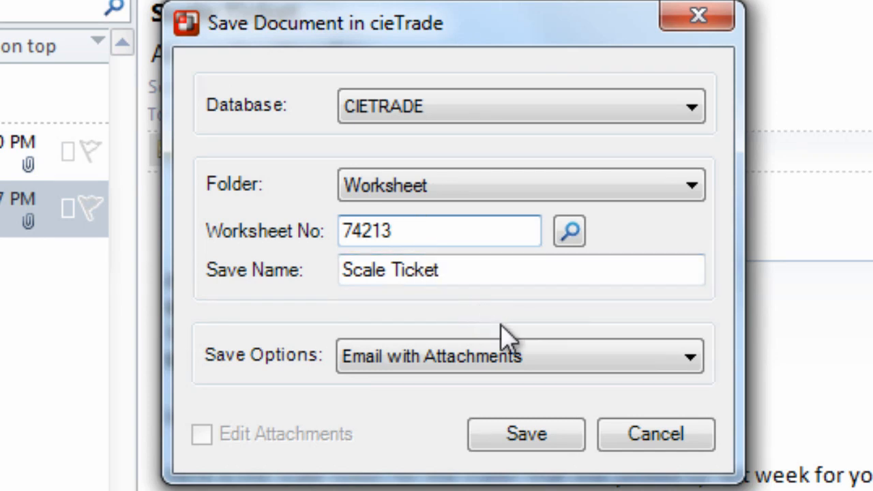
{"action": "left_click", "coordinate": [554, 362]}
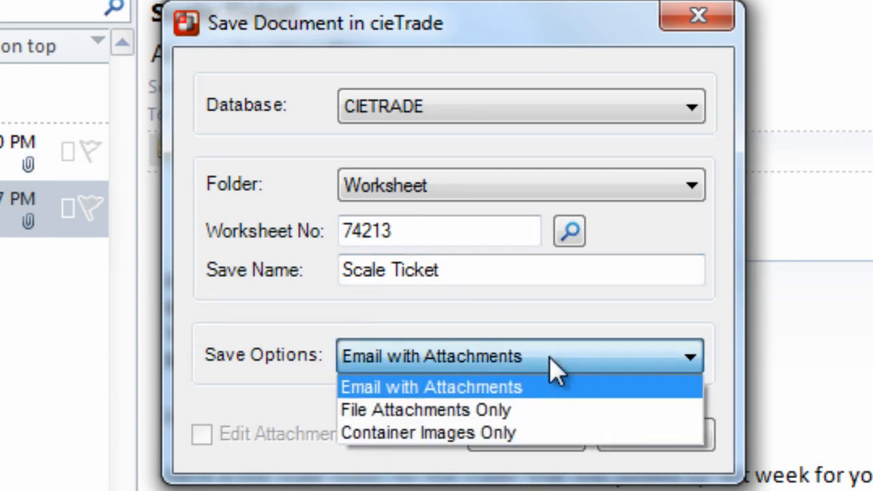
{"action": "left_click", "coordinate": [554, 388]}
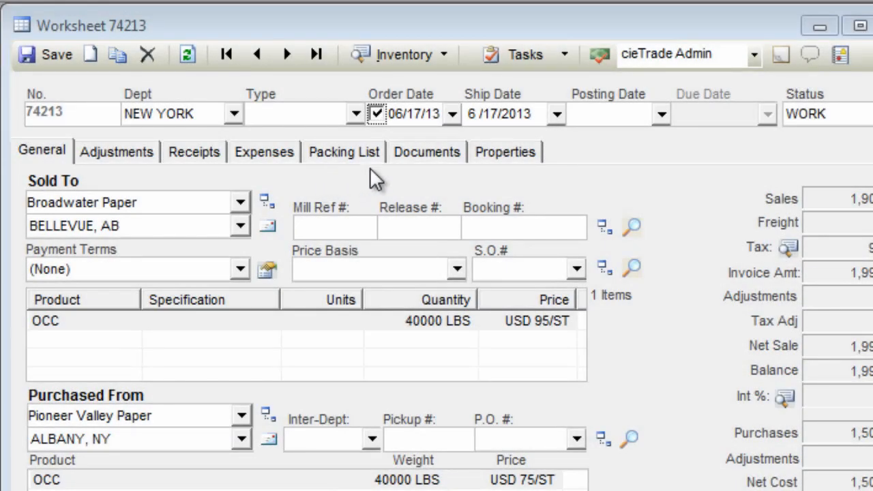
Examine Scale Ticket.msg in the documents of worksheet 74213 and its scale ticket image, closing both after viewing.
{"action": "left_click", "coordinate": [414, 158]}
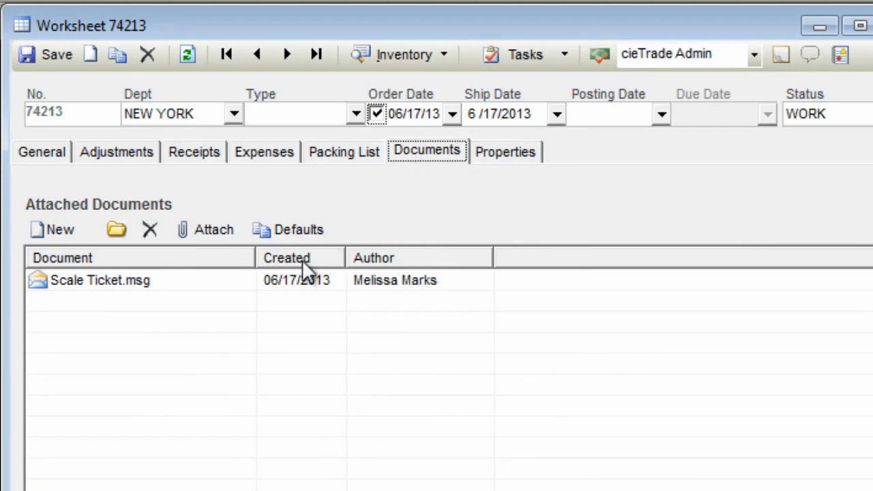
{"action": "left_click", "coordinate": [295, 280]}
{"action": "double_click", "coordinate": [294, 279]}
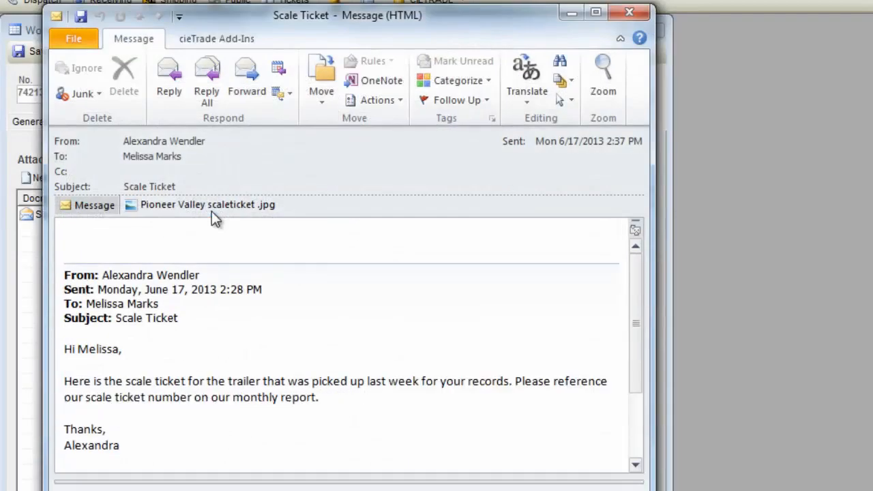
{"action": "double_click", "coordinate": [211, 207]}
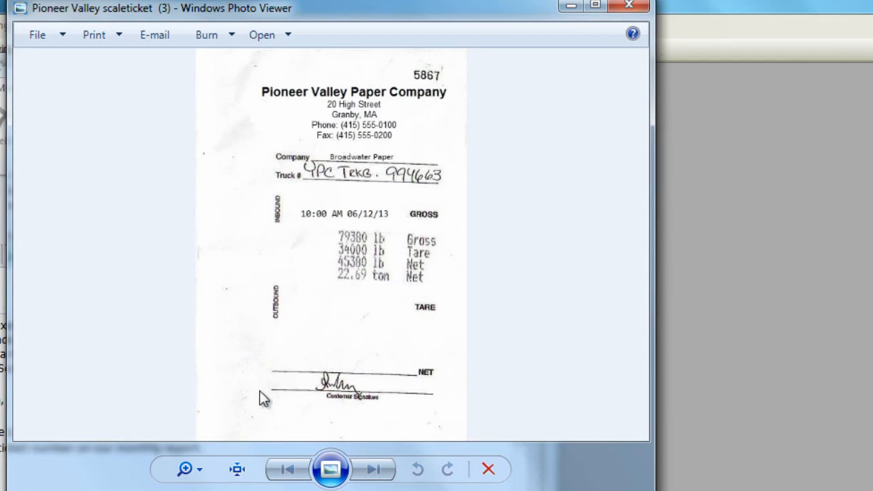
{"action": "left_click", "coordinate": [631, 7]}
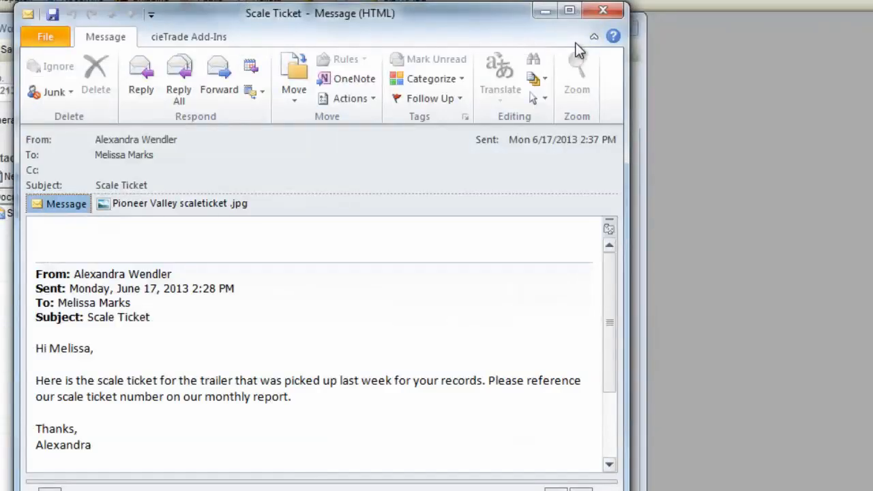
{"action": "left_click", "coordinate": [613, 10]}
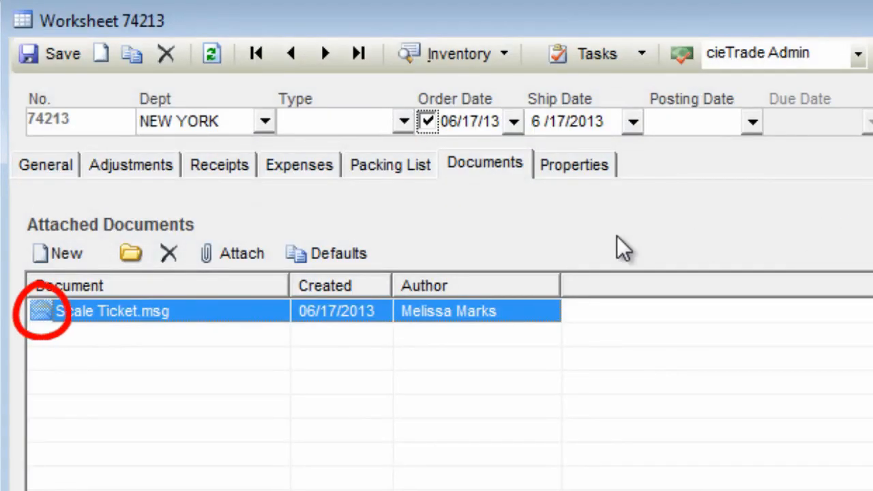